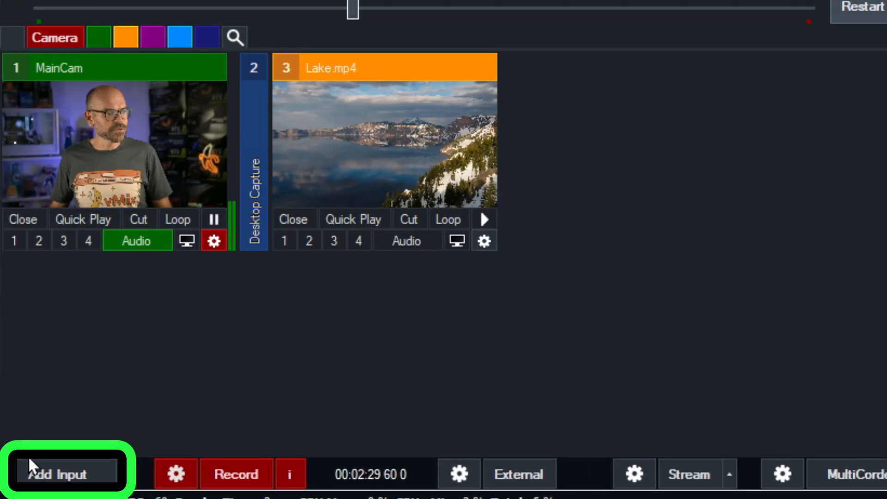
- Add the Social 13- Breakfast Table Oranges title from the GT Social templates as input number 4
click(45, 475)
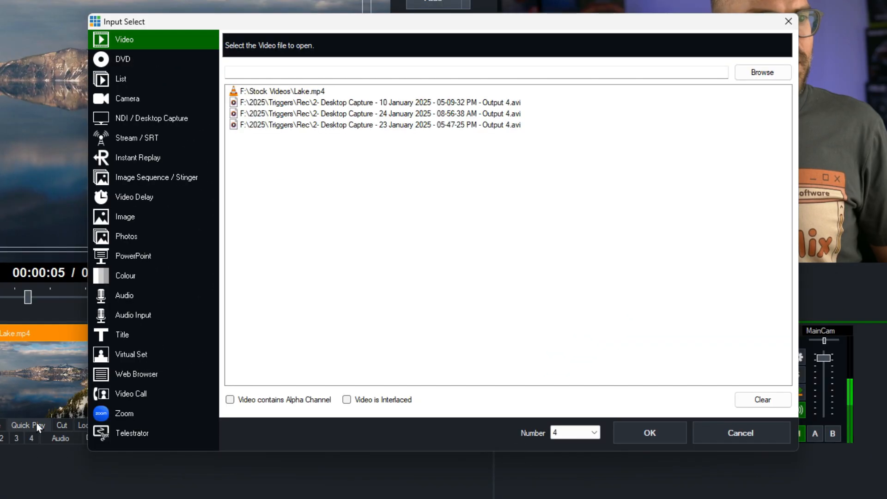
click(160, 332)
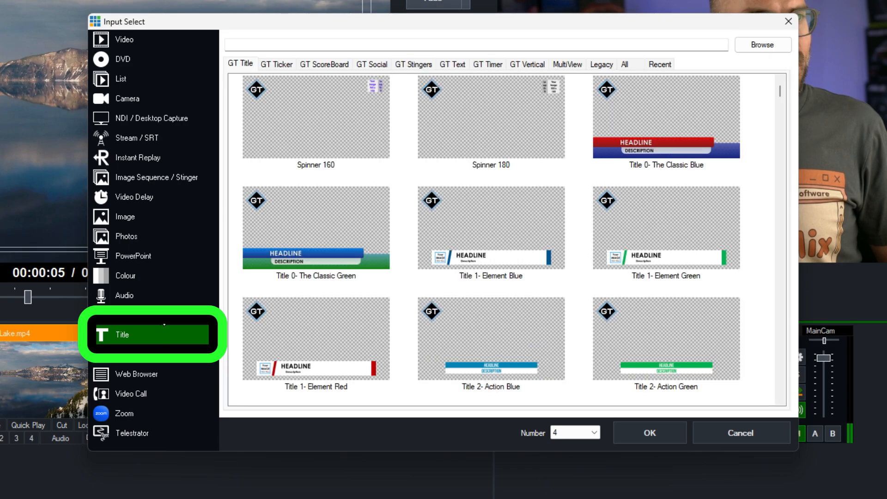
click(375, 66)
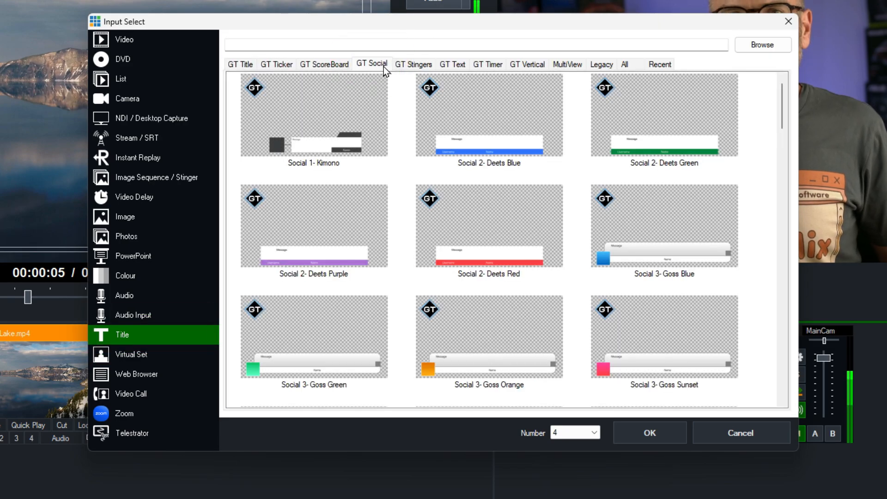
scroll(478, 127, down, 15)
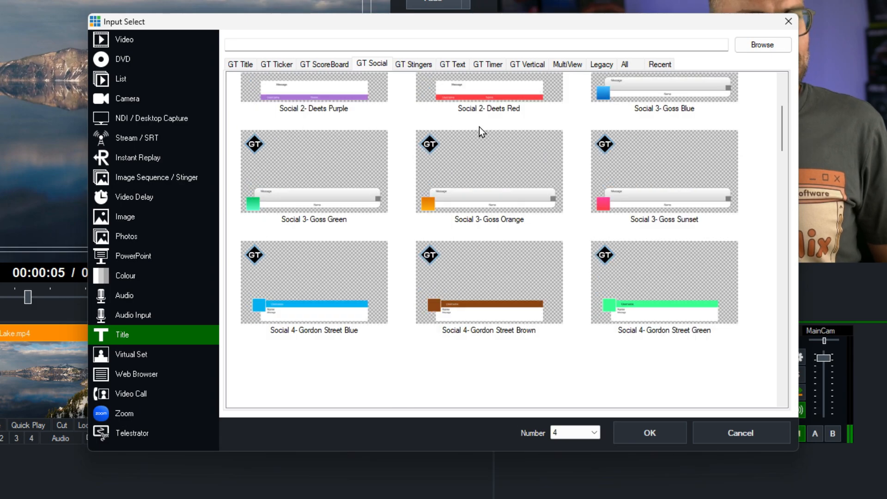
scroll(478, 127, down, 6)
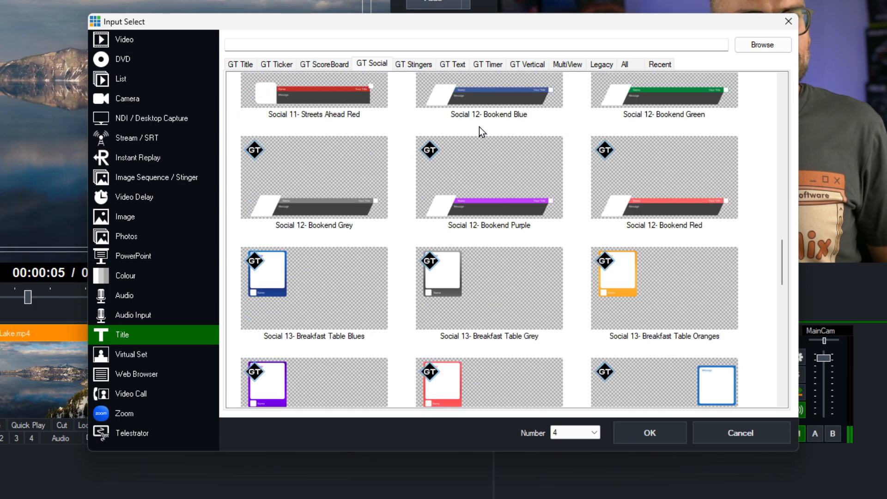
scroll(479, 127, down, 4)
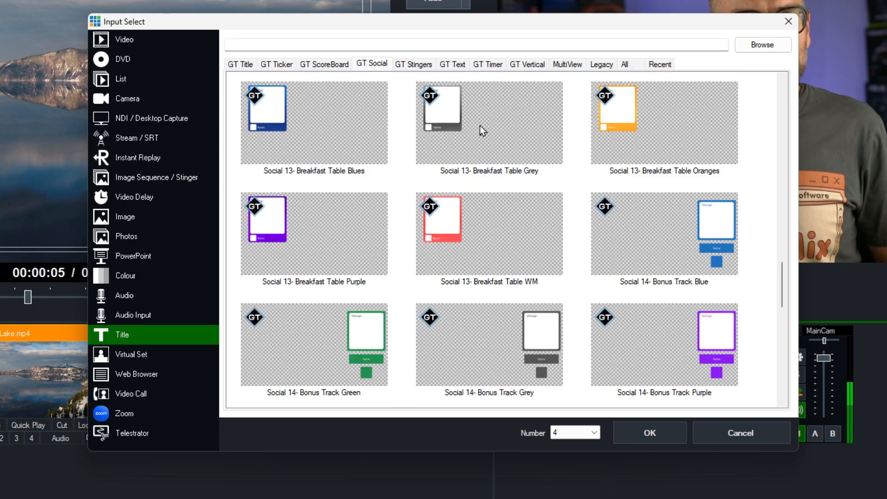
click(615, 134)
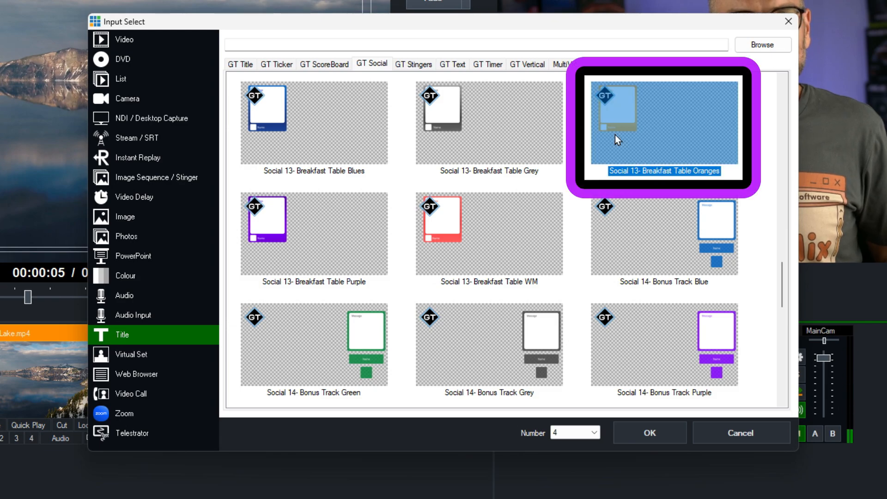
click(642, 431)
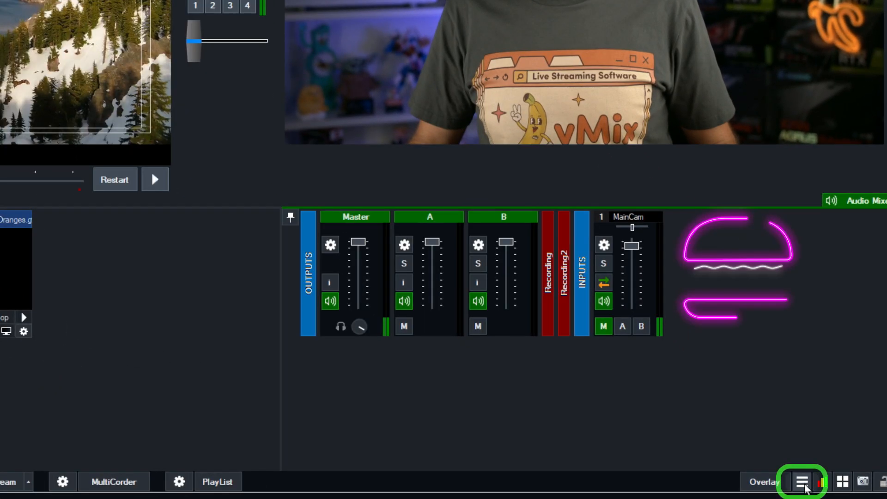
- Launch vMix Social and reconnect it to the existing Facebook account from the Facebook settings
click(824, 482)
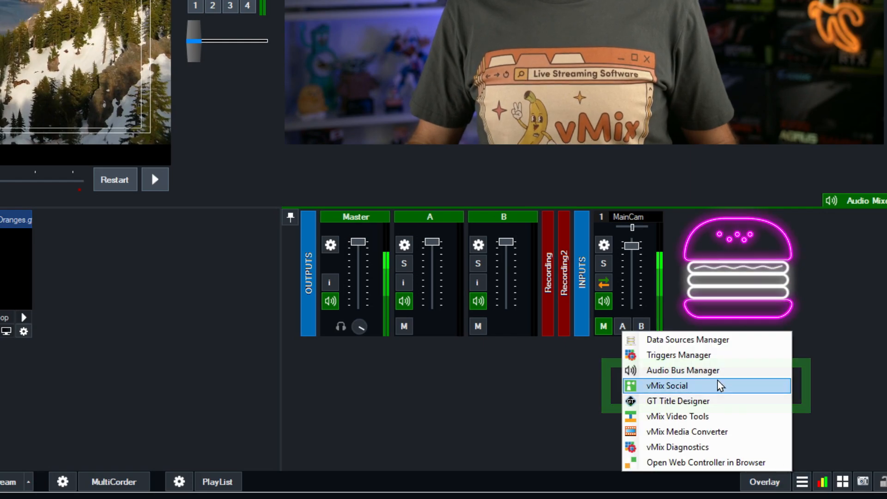
click(719, 389)
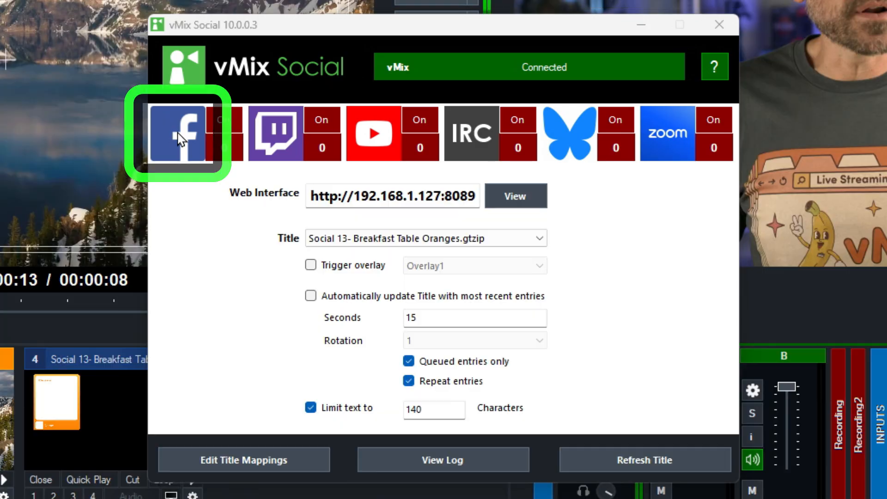
click(165, 114)
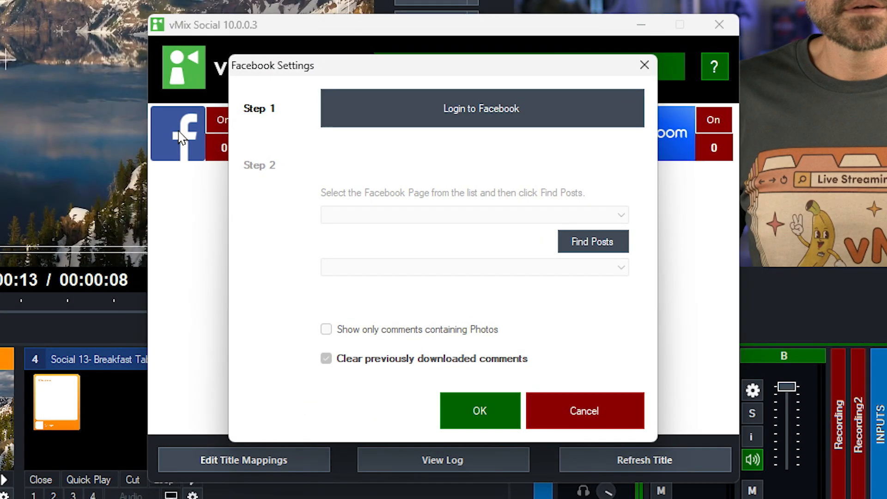
click(445, 114)
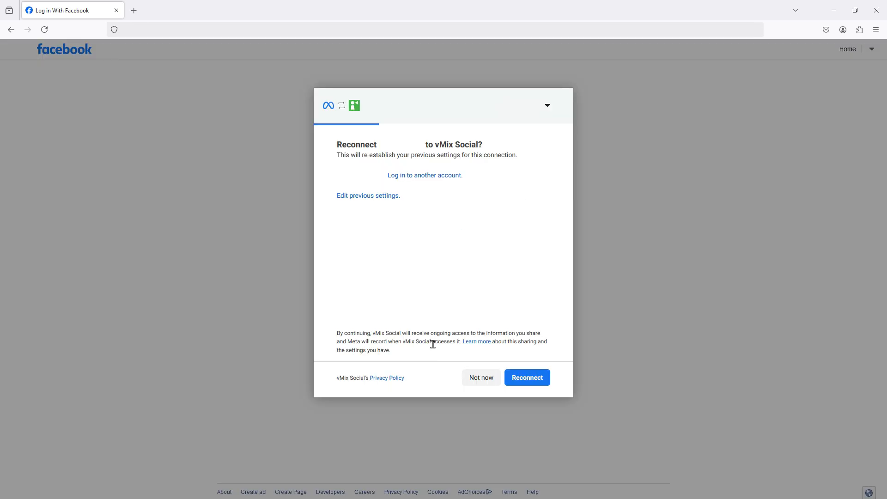
click(528, 383)
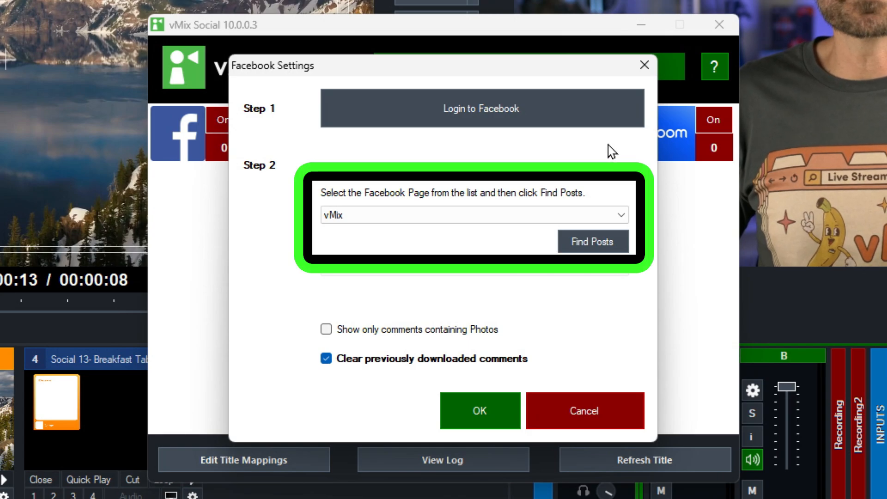
- Choose the vMix page's post beginning "G'day. If you have a spare 30 seconds" as the Facebook comment source and switch the Facebook feed on
click(620, 214)
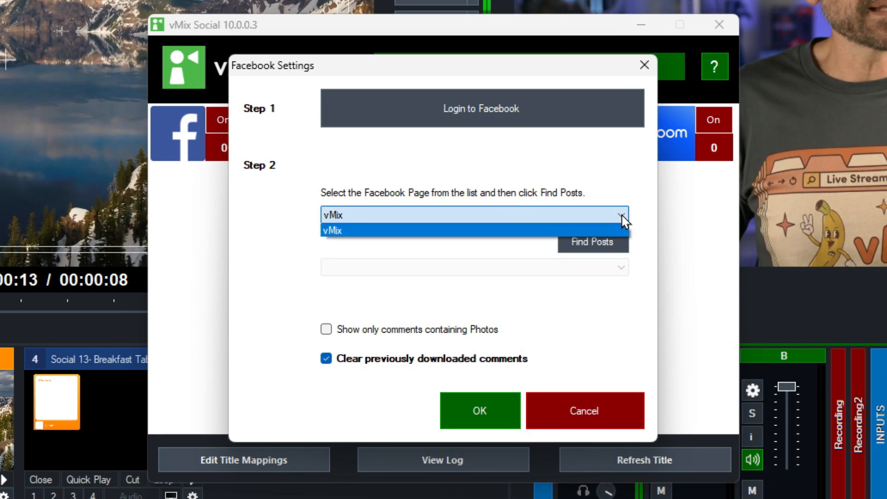
click(498, 233)
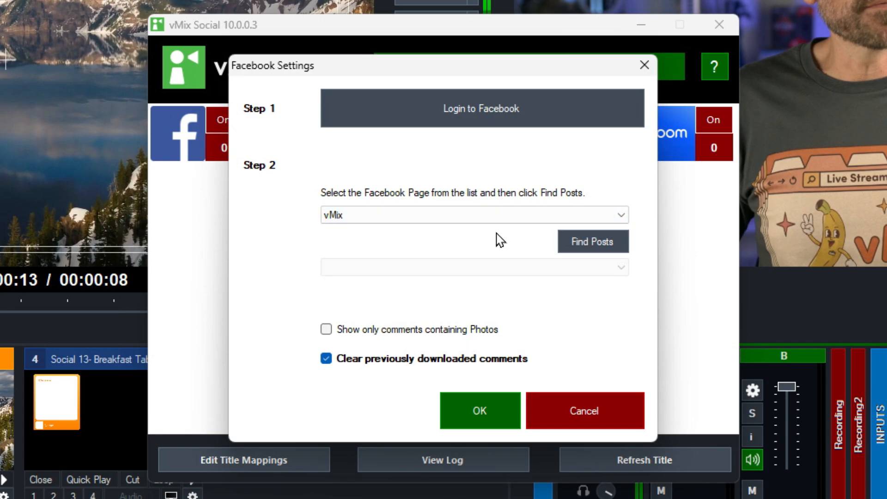
click(606, 245)
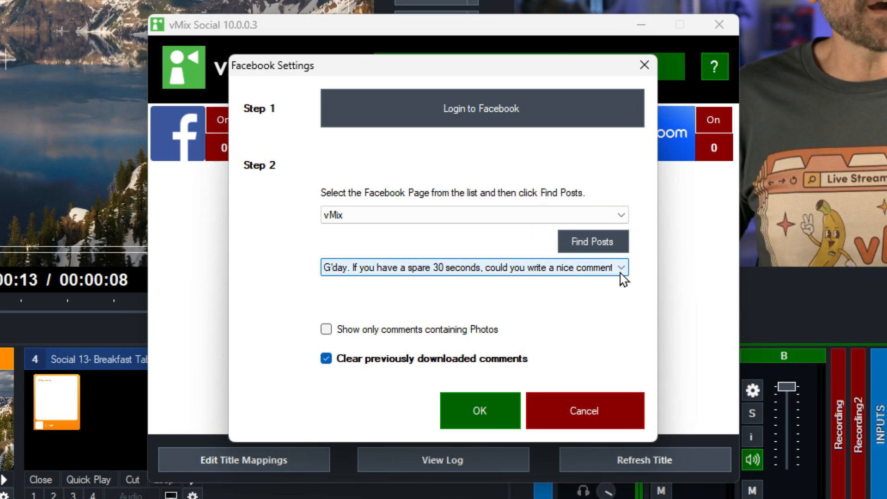
click(622, 268)
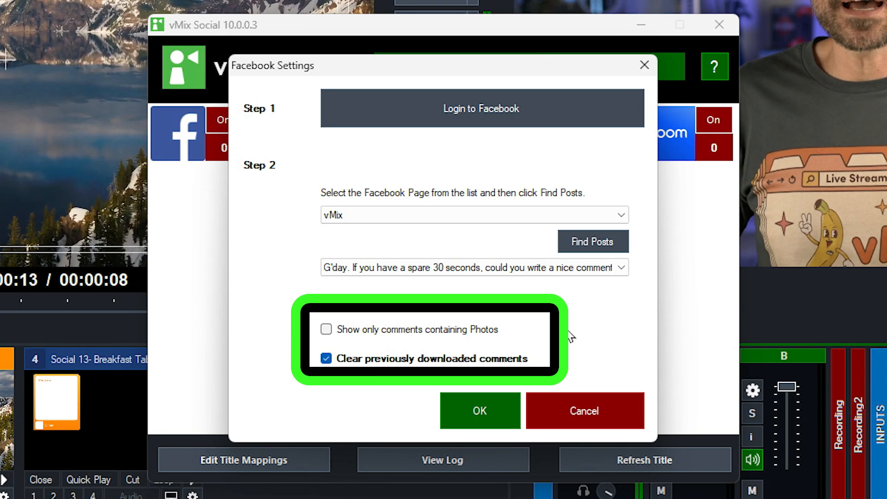
click(504, 407)
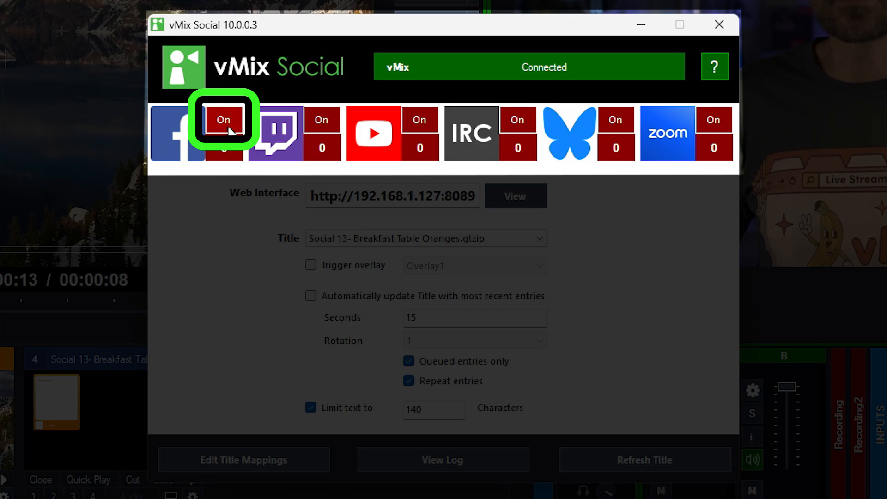
click(229, 127)
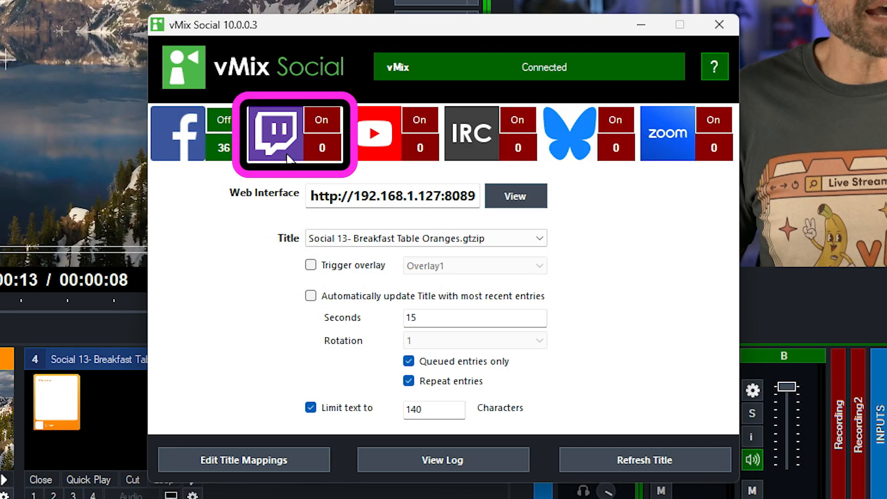
- Look through the Twitch, YouTube and IRC connection settings in vMix Social
click(287, 157)
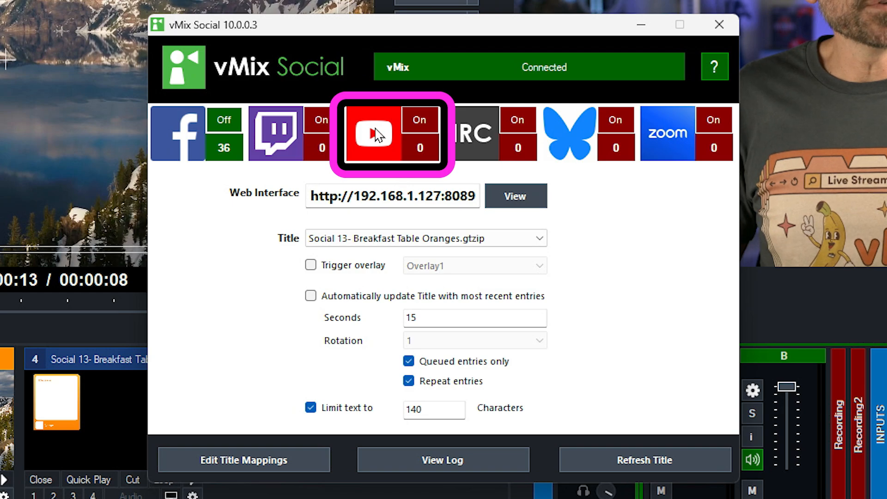
click(379, 135)
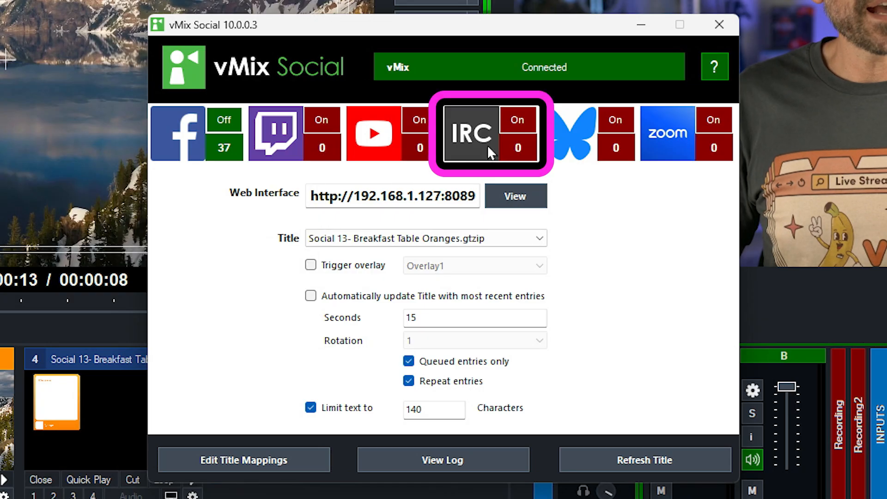
click(487, 145)
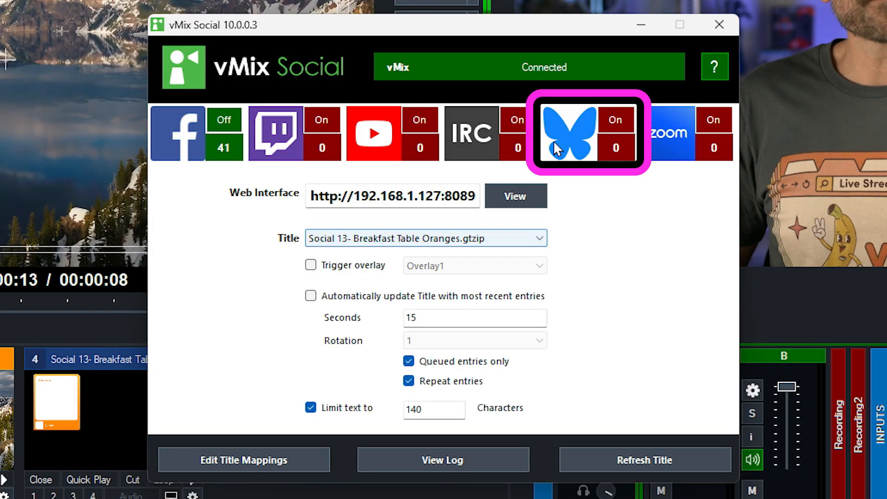
- Try the Search and AuthorFeed feed types in the Bluesky settings and discard the changes
click(564, 130)
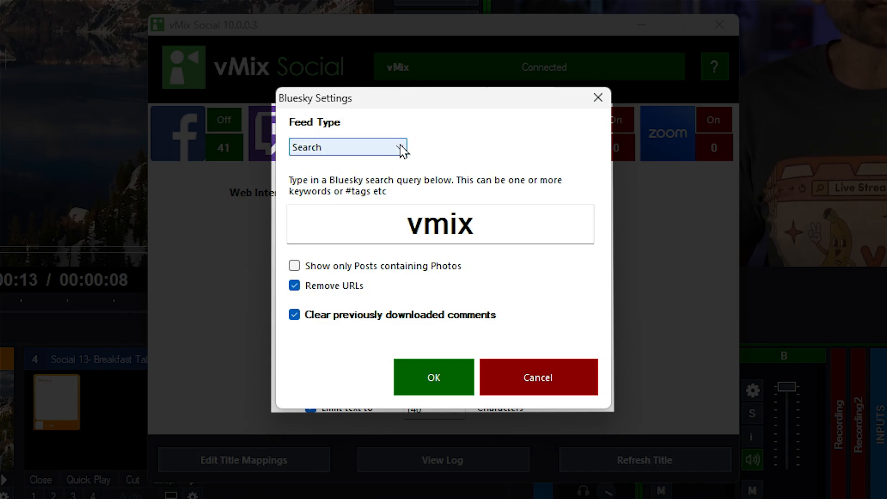
click(401, 148)
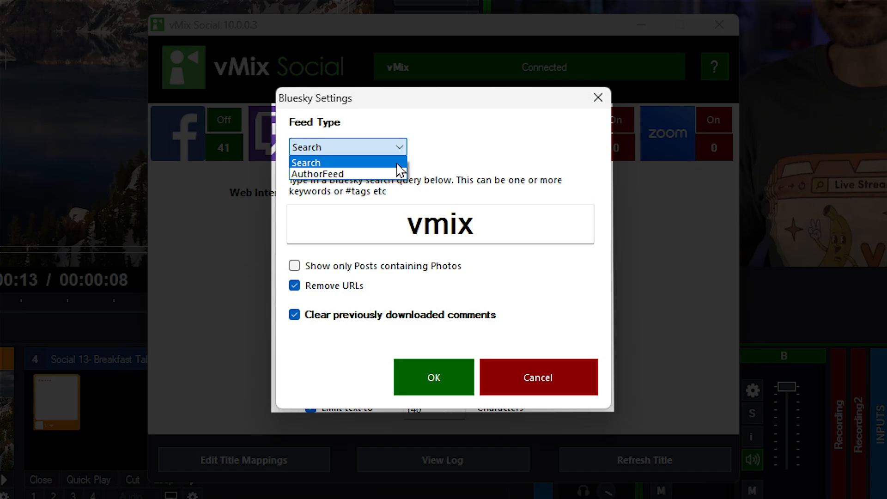
click(397, 164)
click(483, 223)
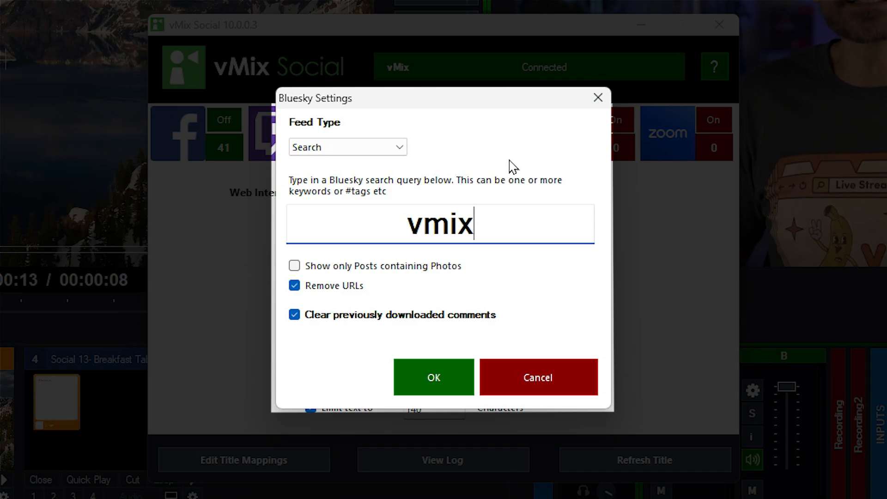
click(401, 151)
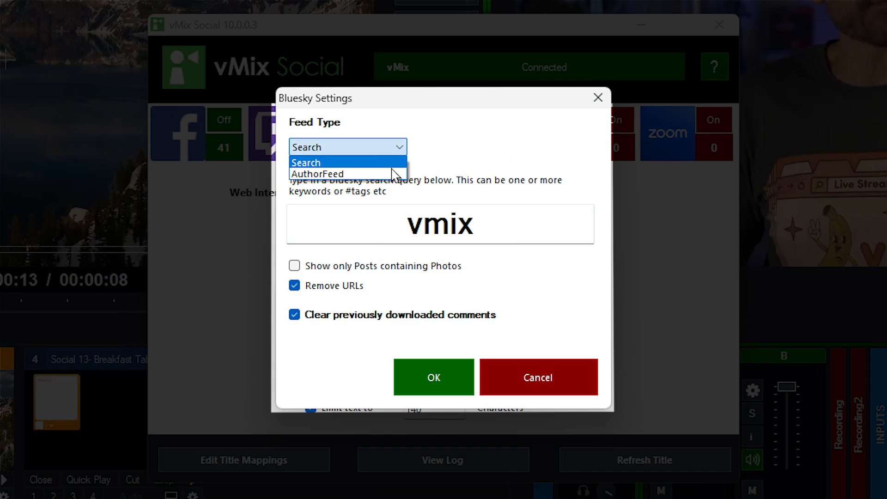
click(393, 174)
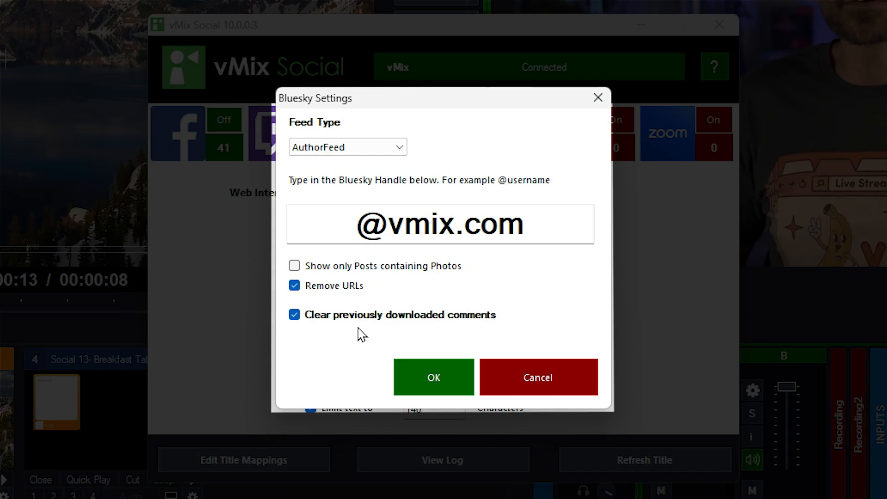
click(588, 387)
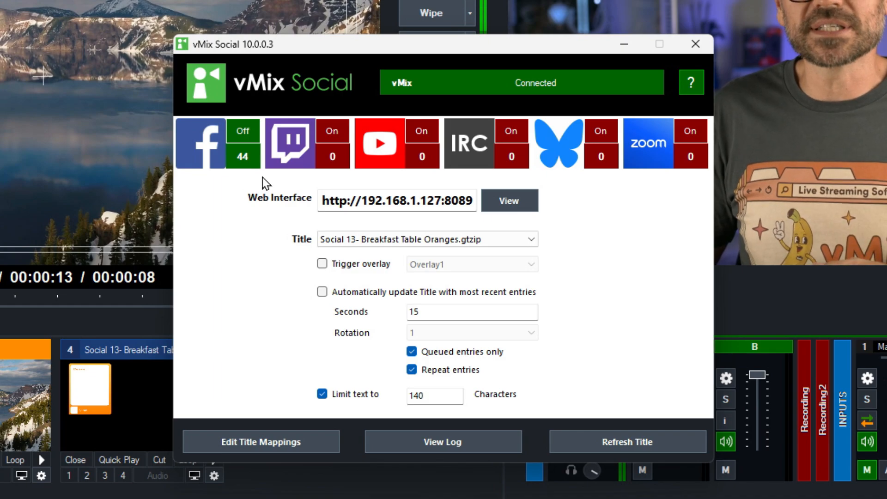
- Select Social 13- Breakfast Table Oranges.gtzip as the title for social comments and open the vMix Social web interface
click(531, 243)
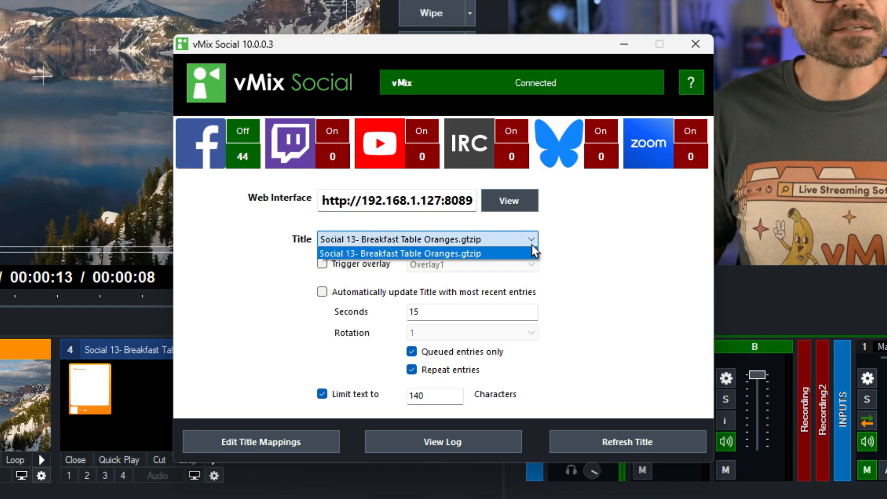
click(495, 254)
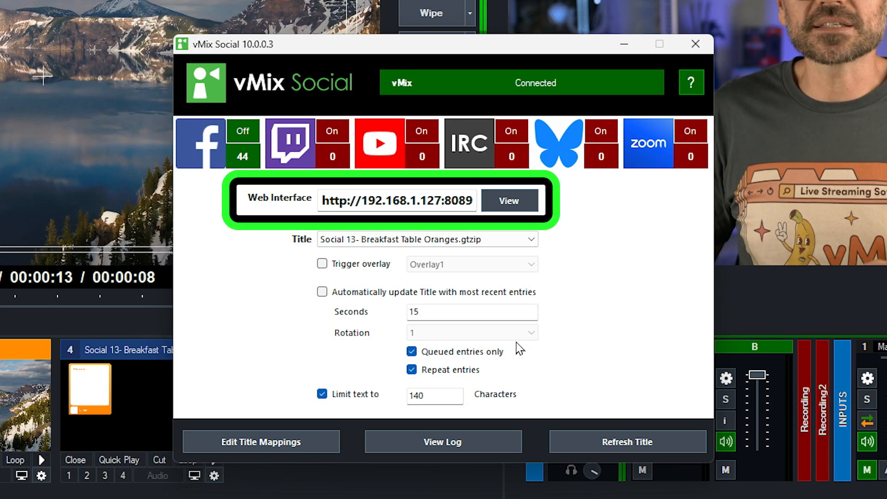
click(500, 206)
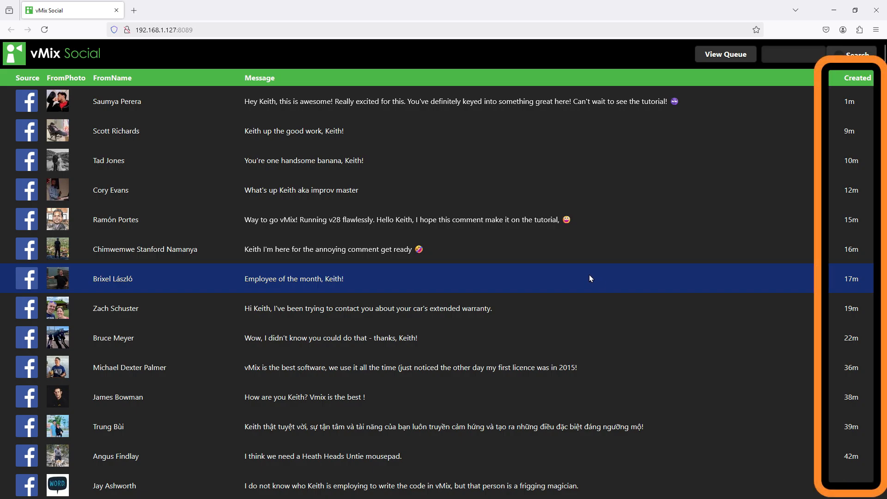
- Browse through to page 3 of the Facebook comments and add the "Outstanding Keith!" comment to the queue
scroll(589, 274, down, 5)
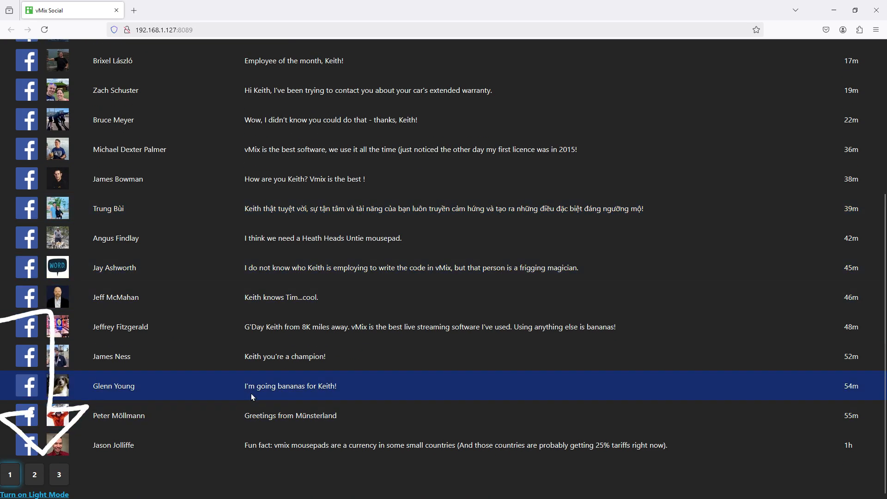
click(40, 476)
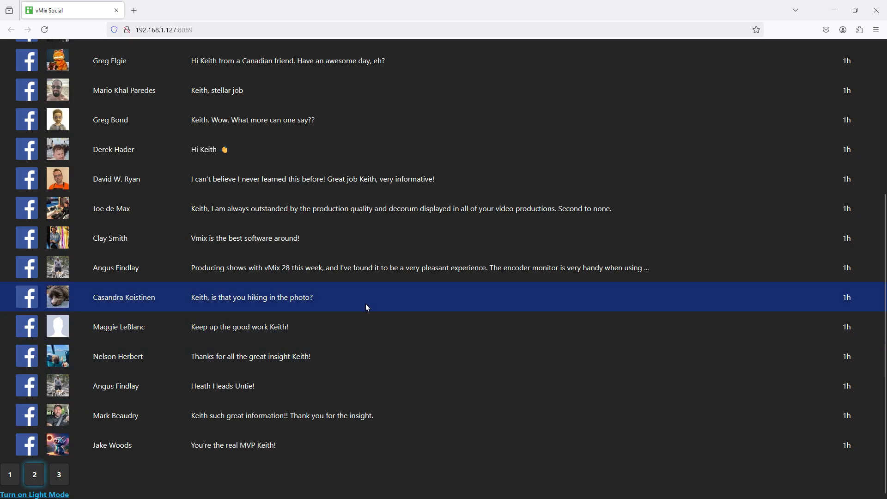
click(60, 476)
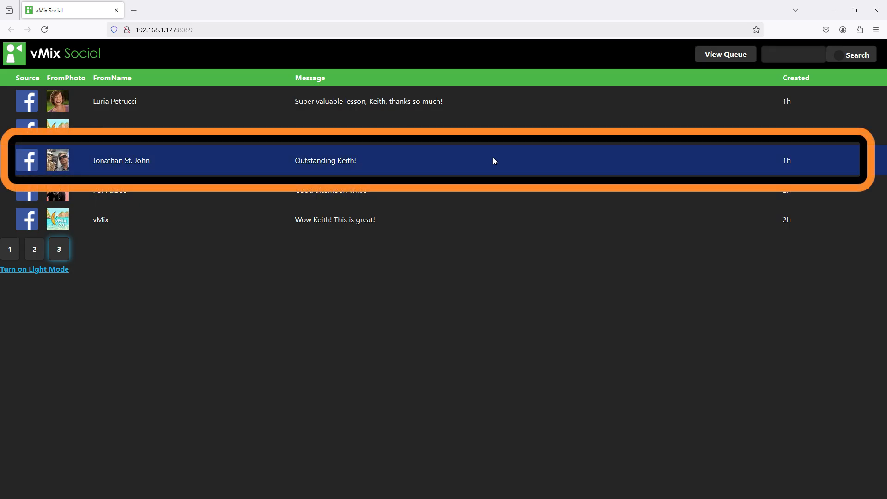
click(493, 159)
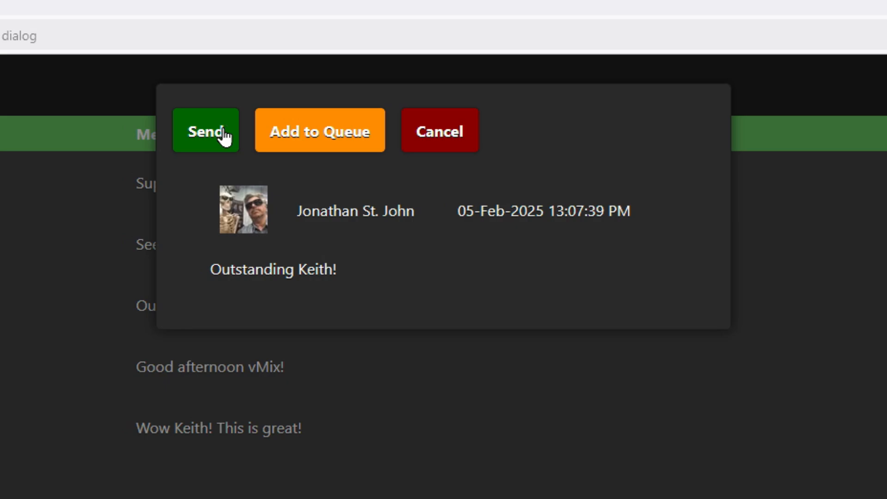
click(326, 147)
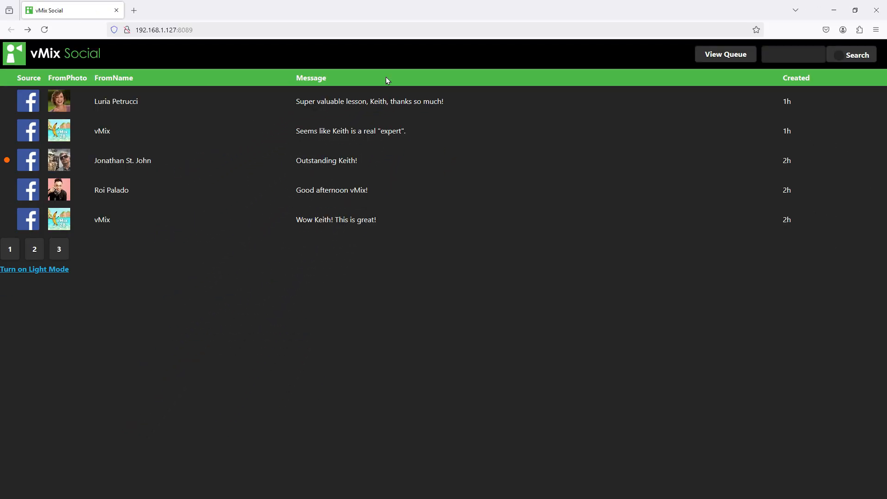
- View the queue, check the options for the queued "Outstanding Keith!" comment without applying any, and return to all comments
click(732, 57)
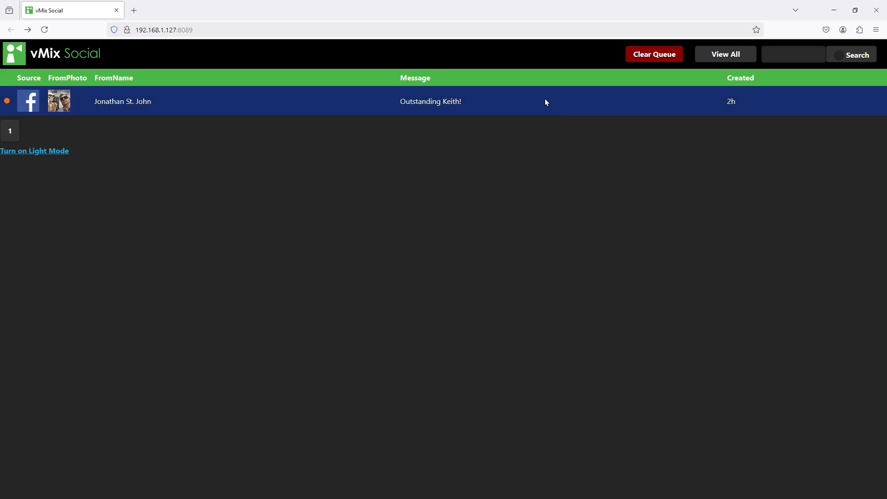
click(545, 102)
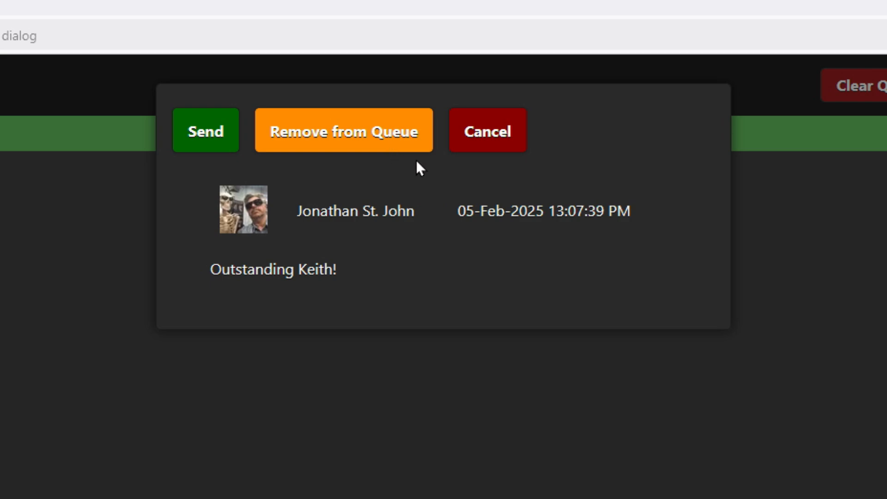
click(512, 132)
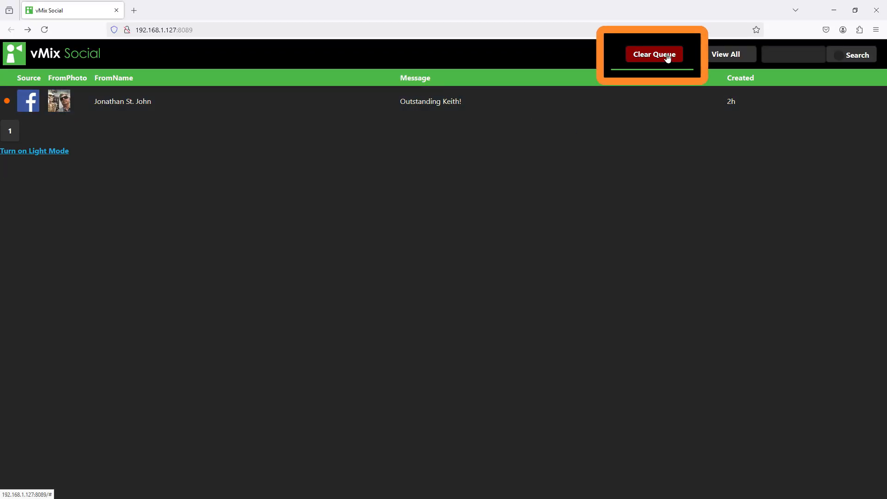
click(734, 55)
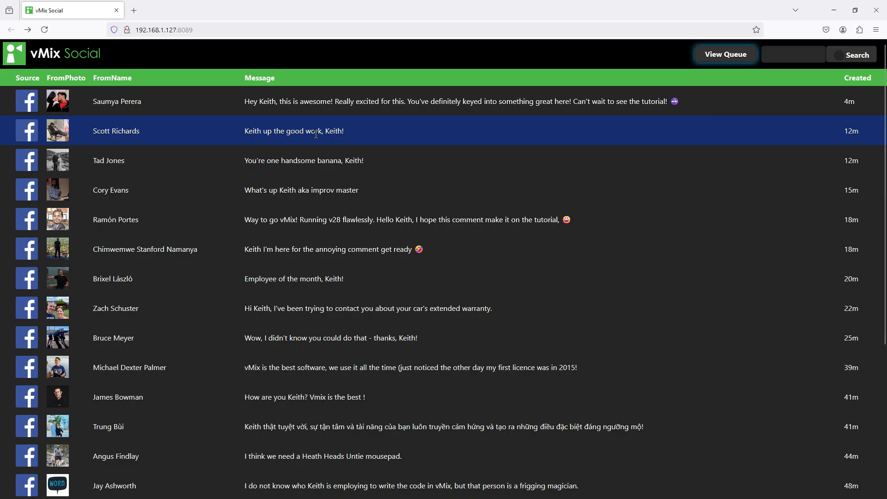
- Send the comment beginning "Hey Keith, this is awesome!" to the title and show the Social 13 title on overlay 1 in vMix
click(420, 97)
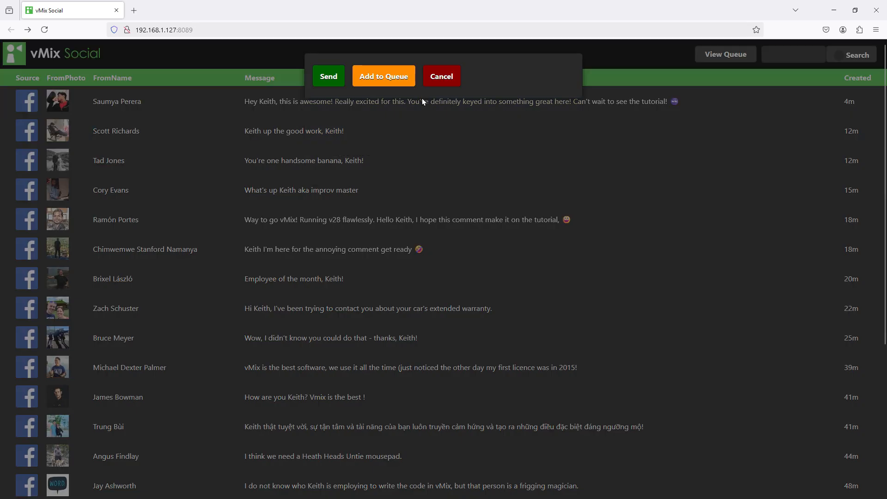
click(329, 76)
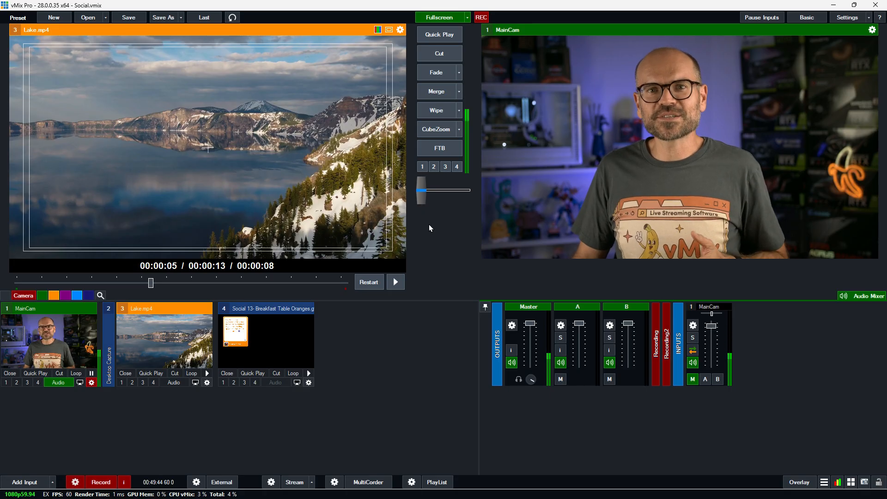
click(225, 382)
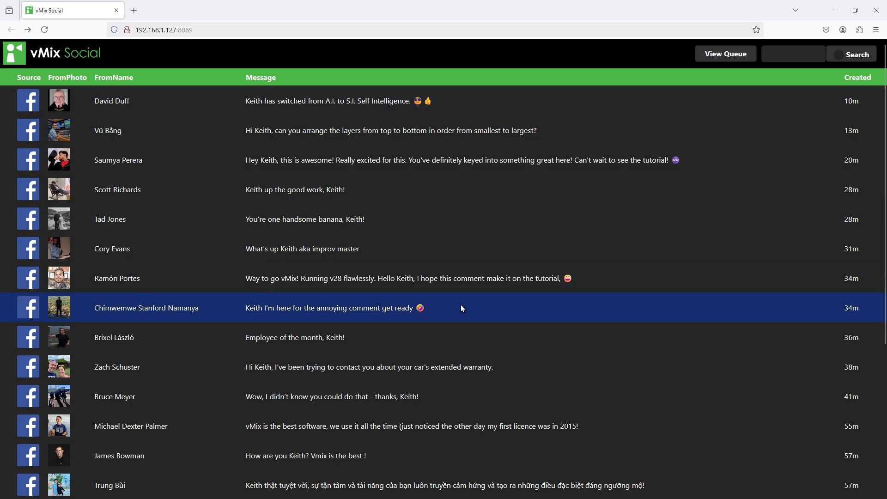
- Queue the "annoying comment get ready", "car's extended warranty" and "You're one handsome banana, Keith!" comments in the web interface and view the queue
click(461, 306)
click(395, 77)
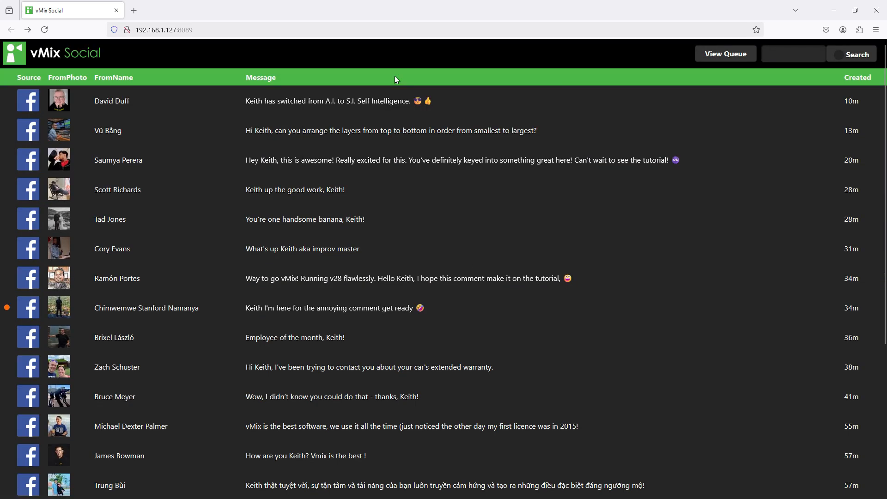
click(544, 366)
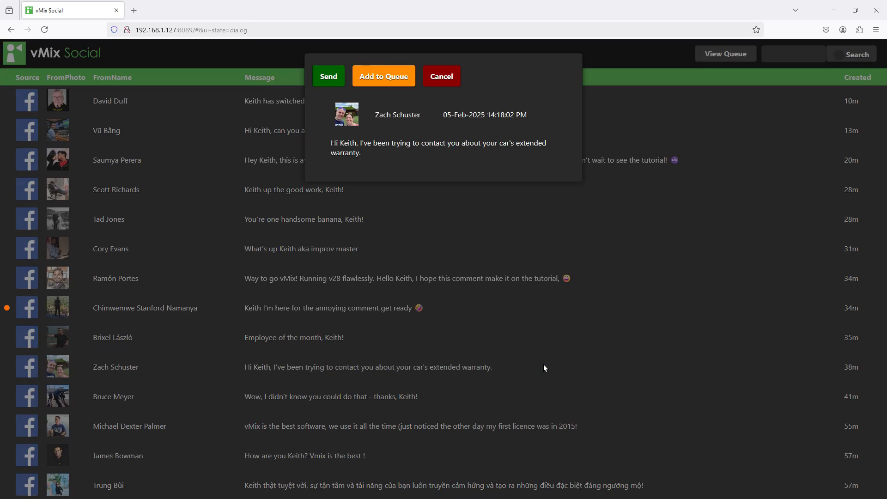
click(386, 80)
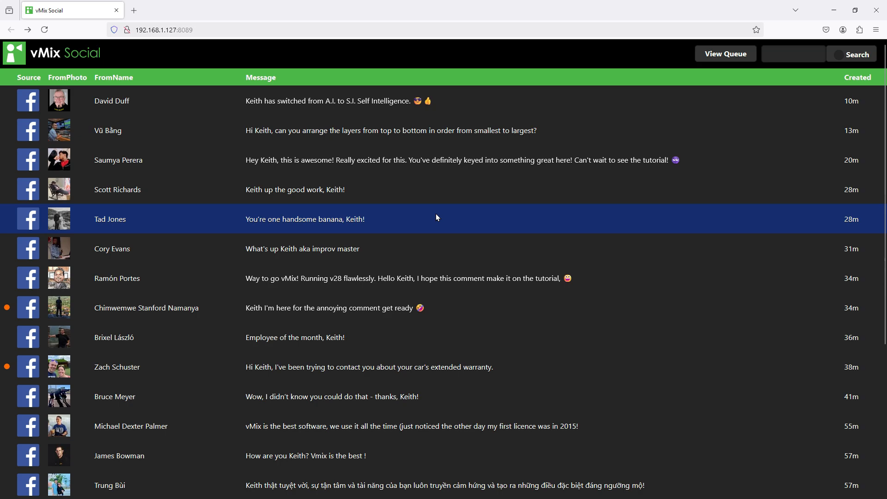
click(460, 226)
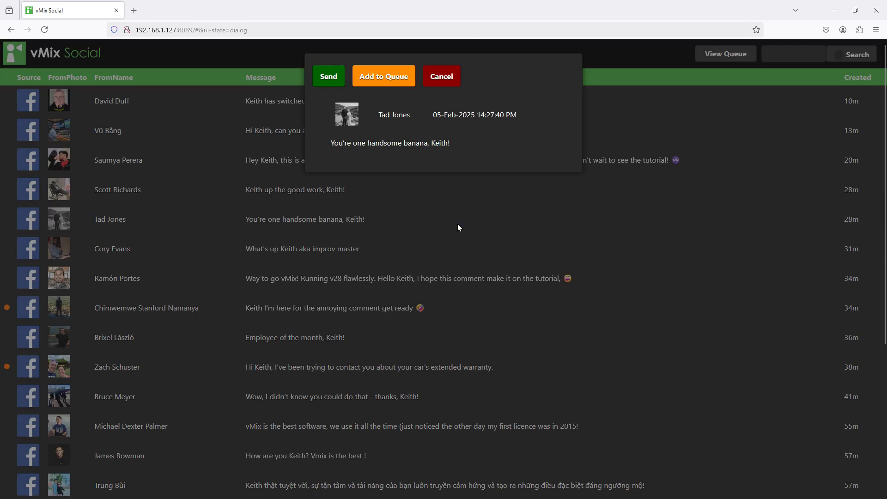
click(406, 82)
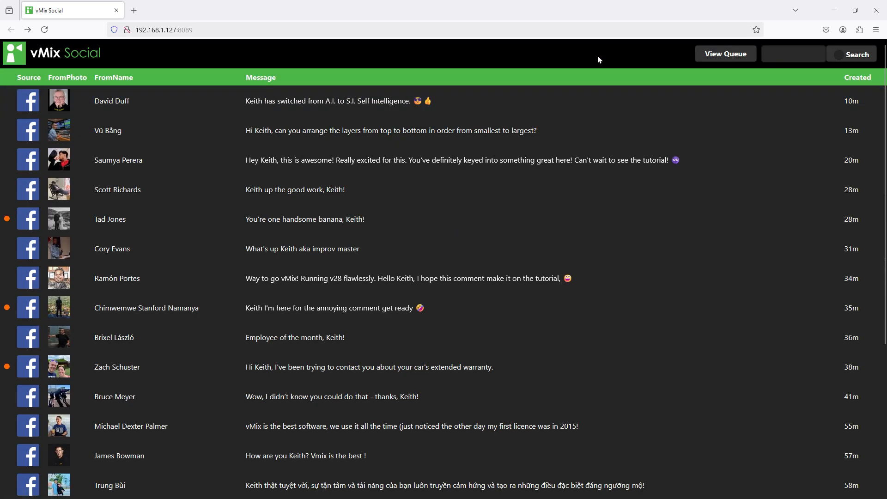
click(719, 55)
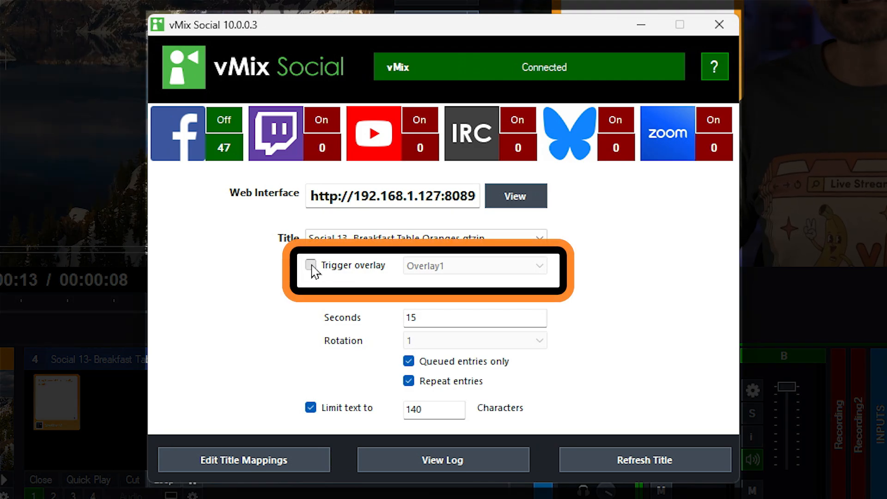
- Enable Trigger overlay in vMix Social and keep Overlay1 as the overlay channel for the title
click(311, 267)
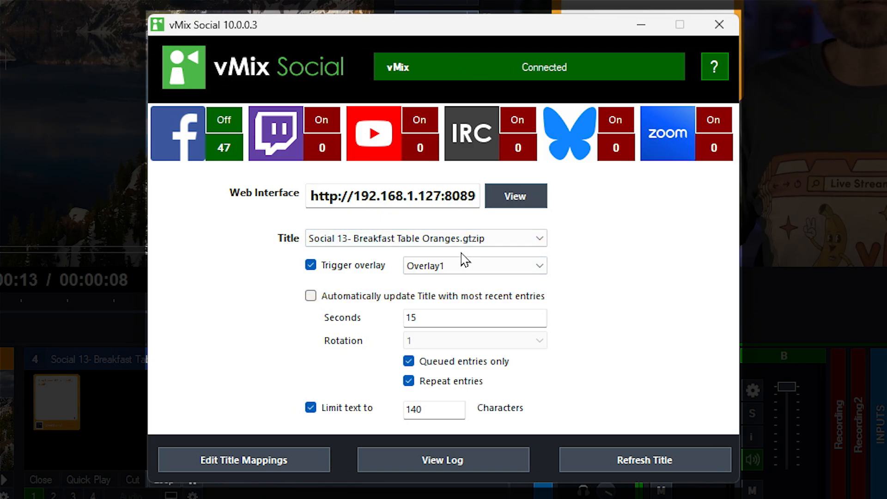
click(539, 267)
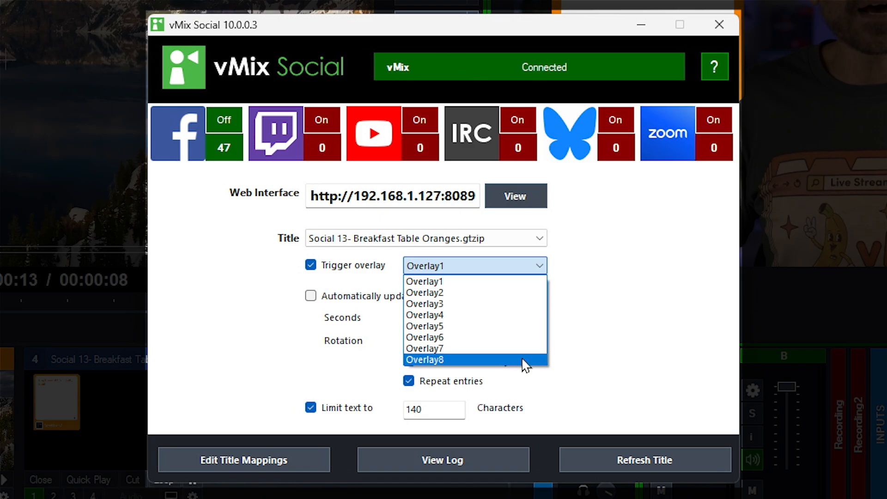
click(586, 261)
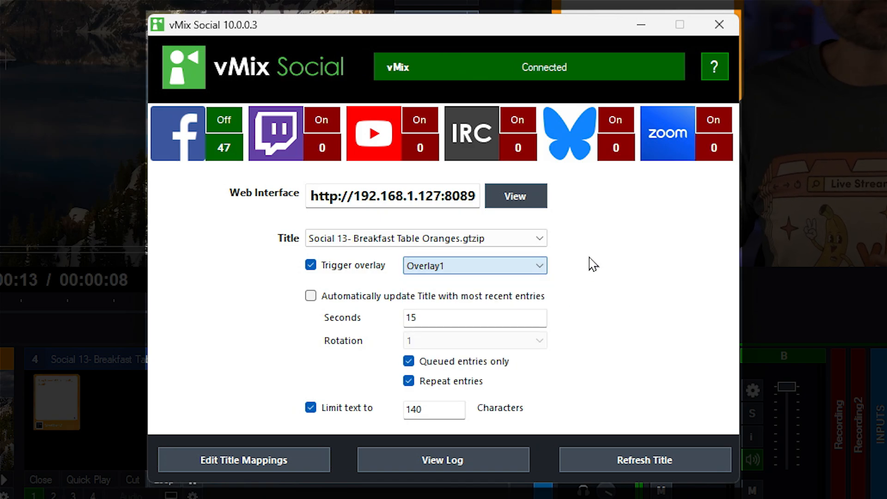
- Turn on automatic title updates with the most recent entries at a rotation of 10, and switch off the text character limit
click(311, 298)
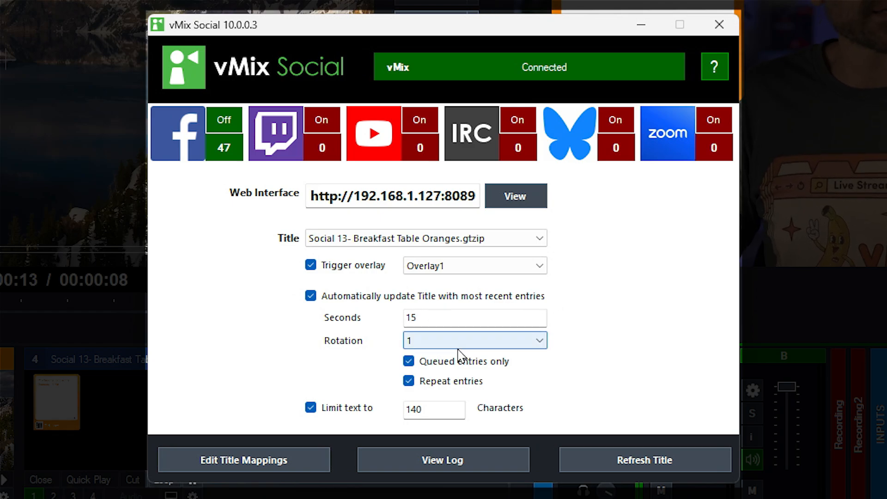
click(540, 341)
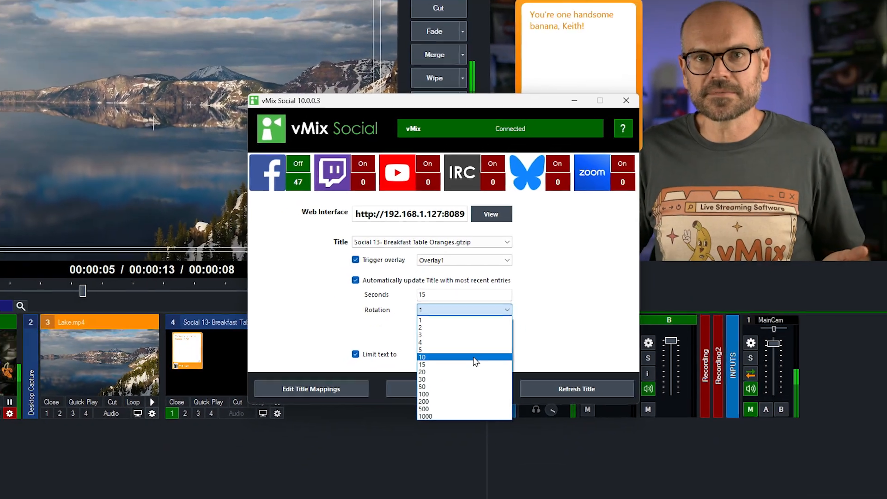
click(489, 398)
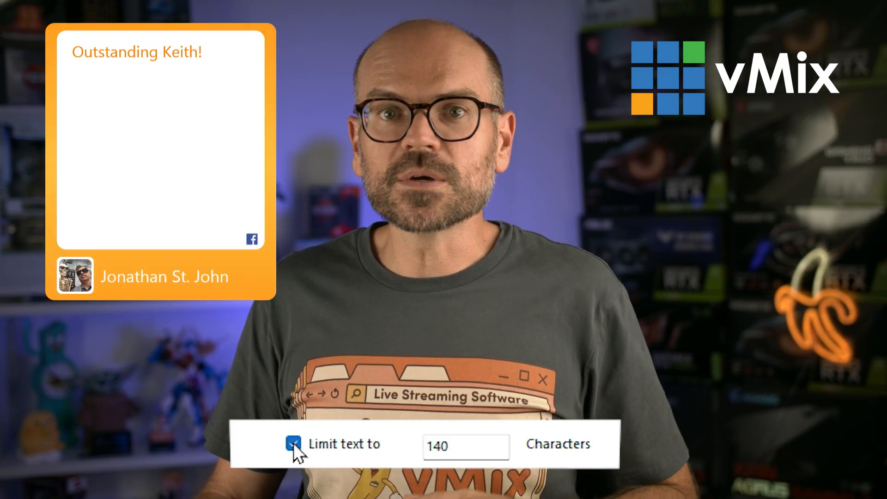
click(293, 443)
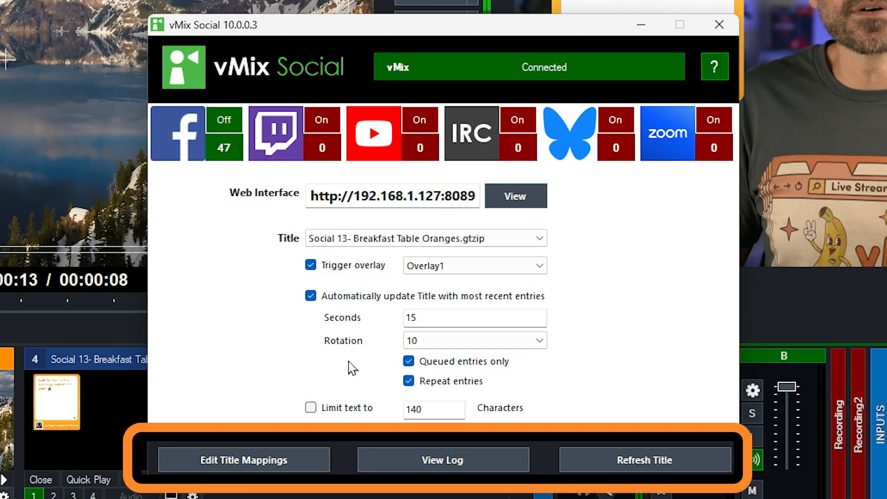
- Look at the title mappings and the log of sent comments in vMix Social, and open its help
click(244, 462)
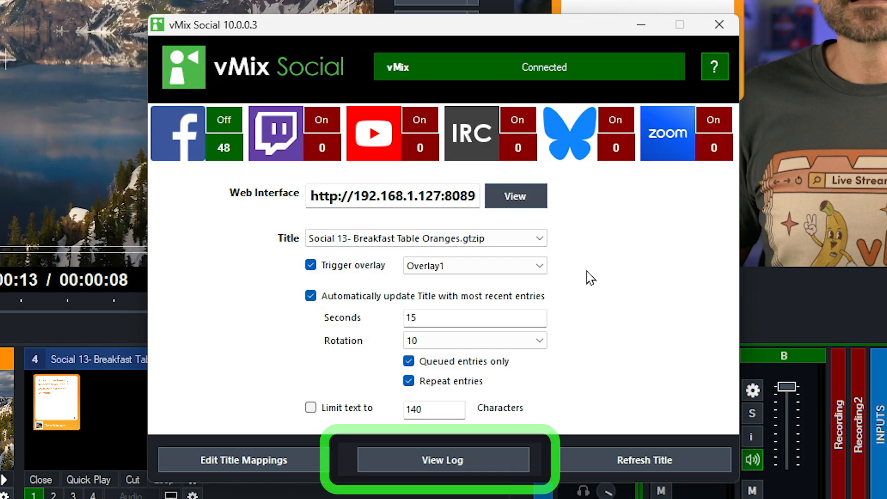
click(483, 471)
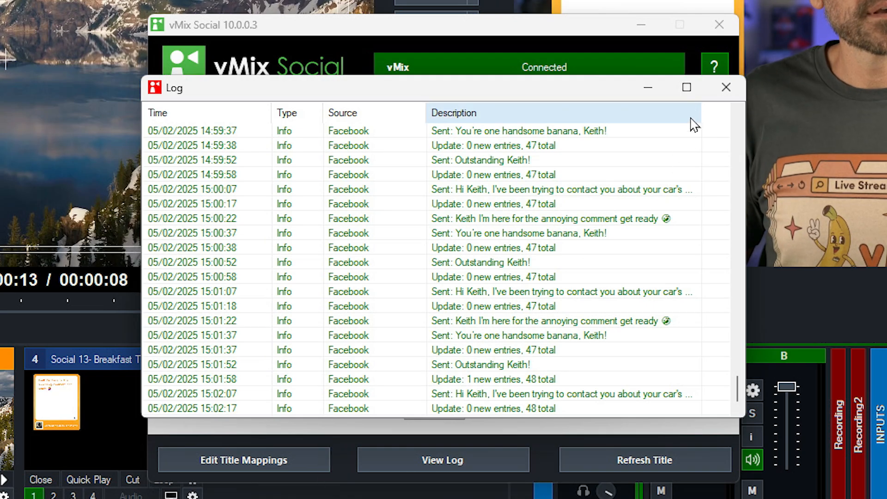
click(725, 87)
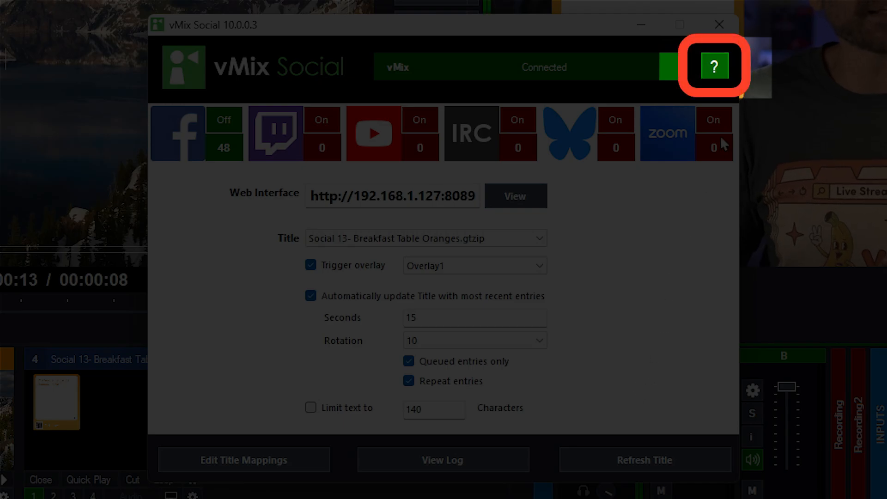
click(722, 72)
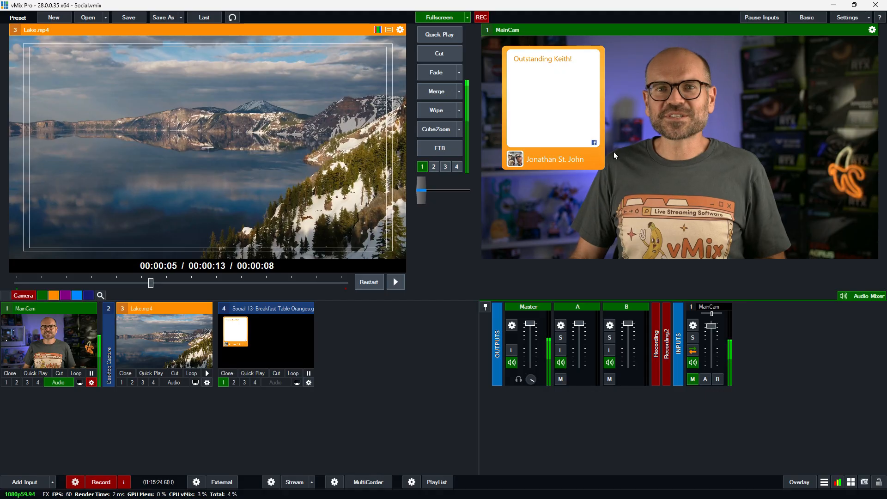
- Switch to the vMix website's Contact Us page and enter the full name and the subject "HLE" in the support form
click(609, 65)
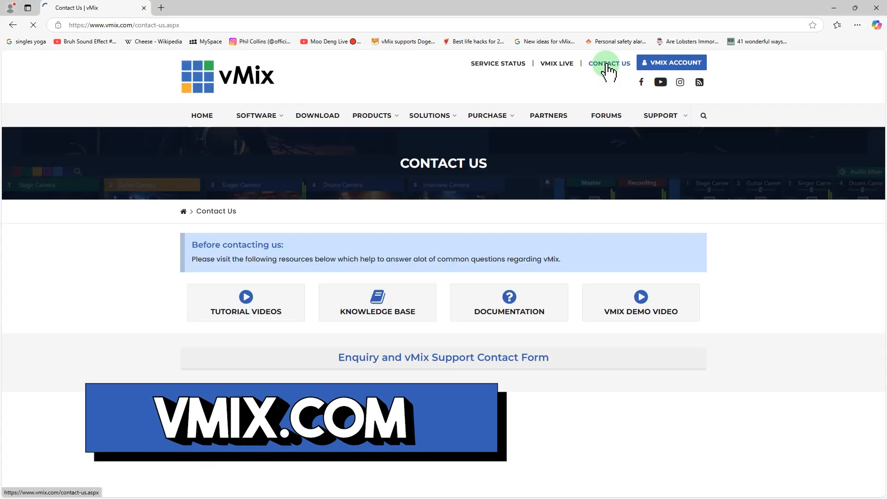
scroll(361, 258, down, 7)
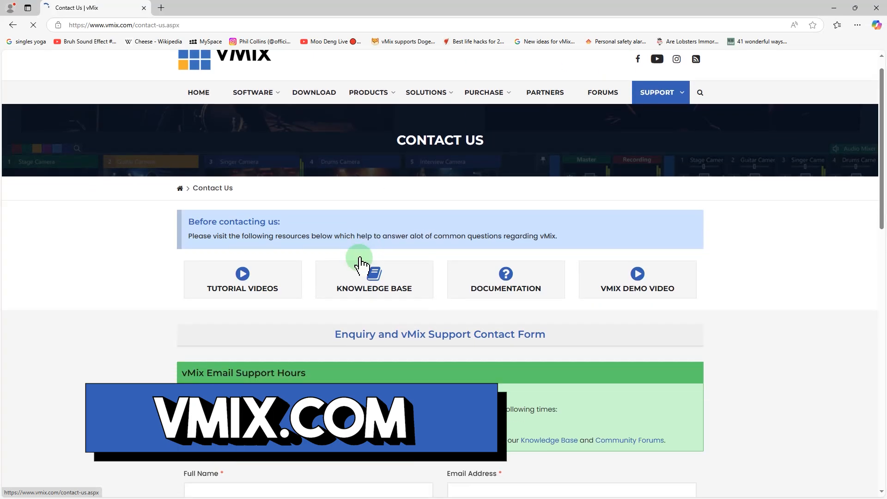
click(239, 191)
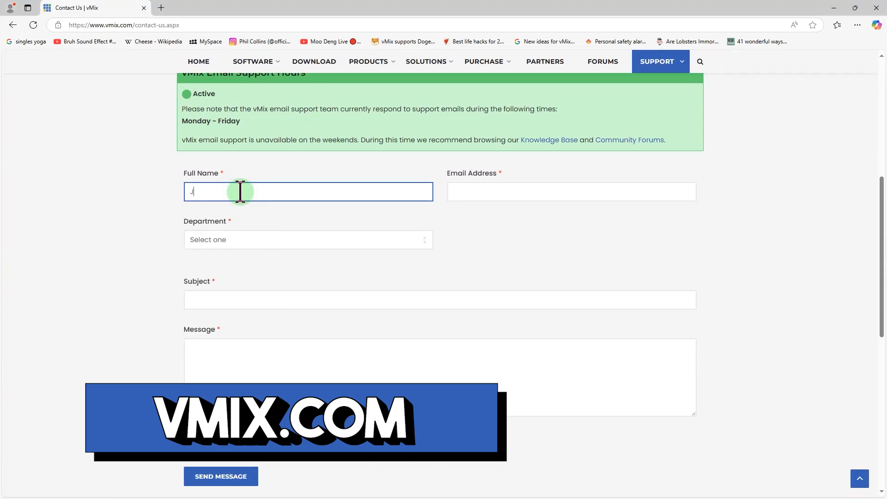
key(Tab)
key(Tab)
key(Tab)
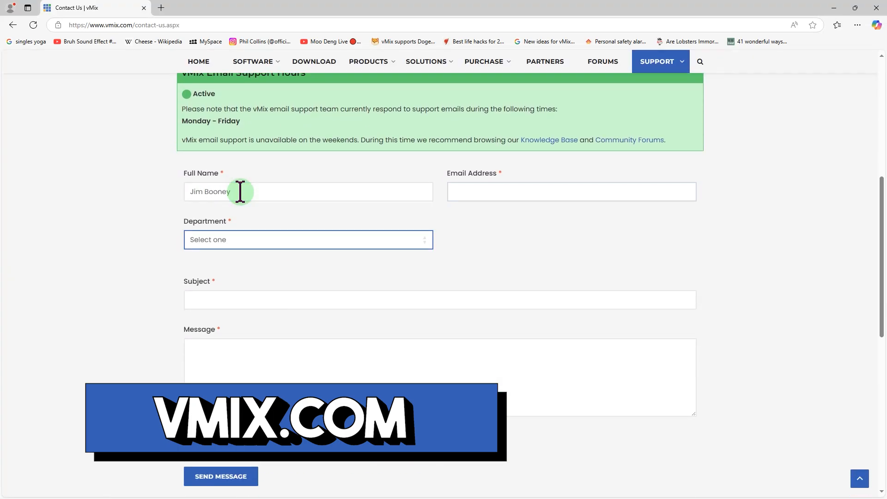
text(HLE)
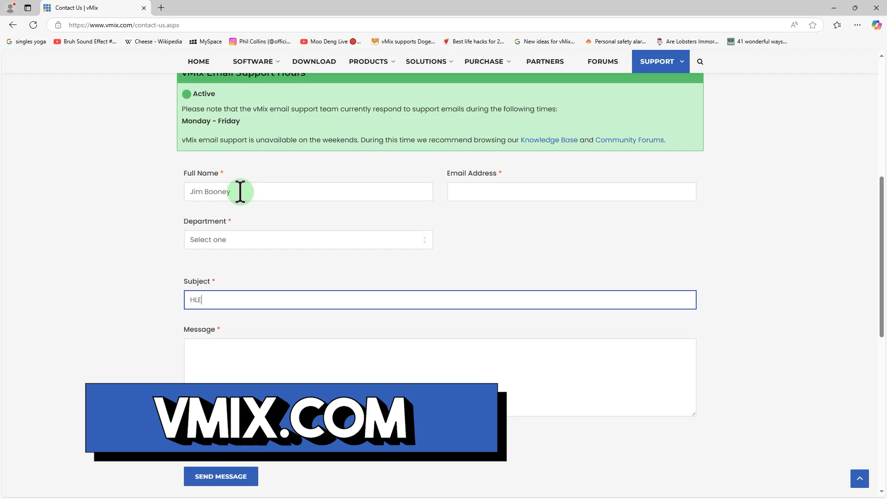